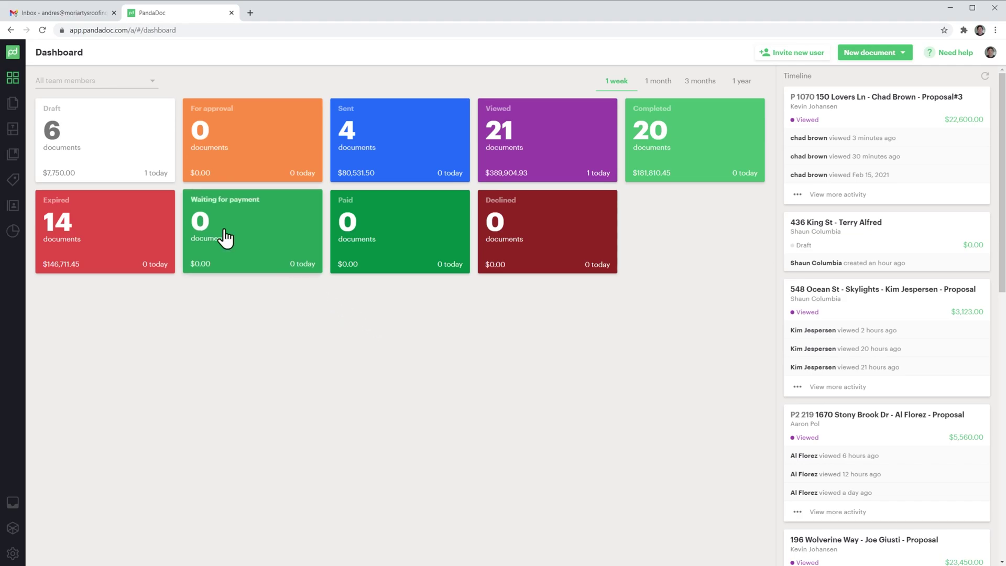
pyautogui.click(14, 103)
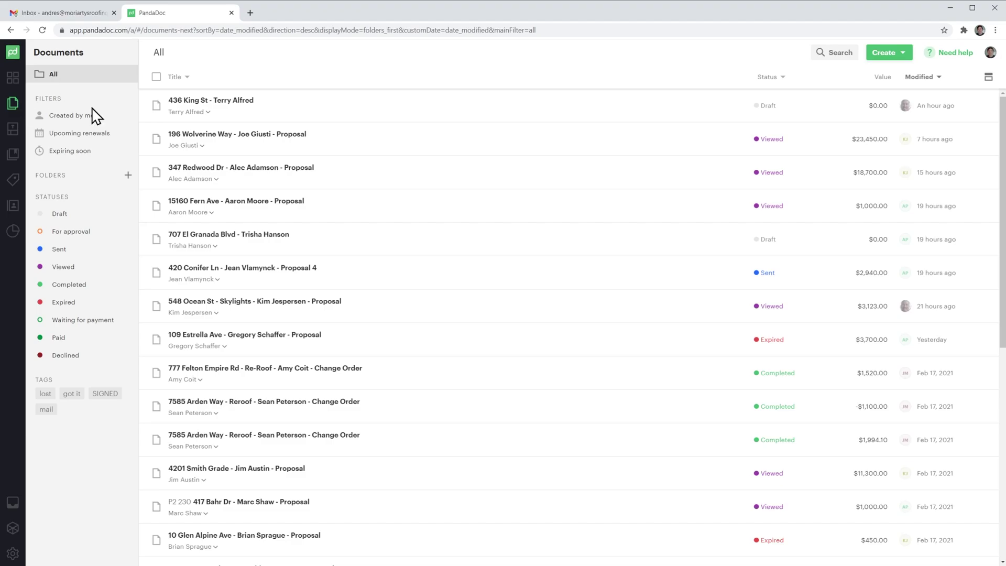
pyautogui.click(833, 52)
pyautogui.write('460 pion')
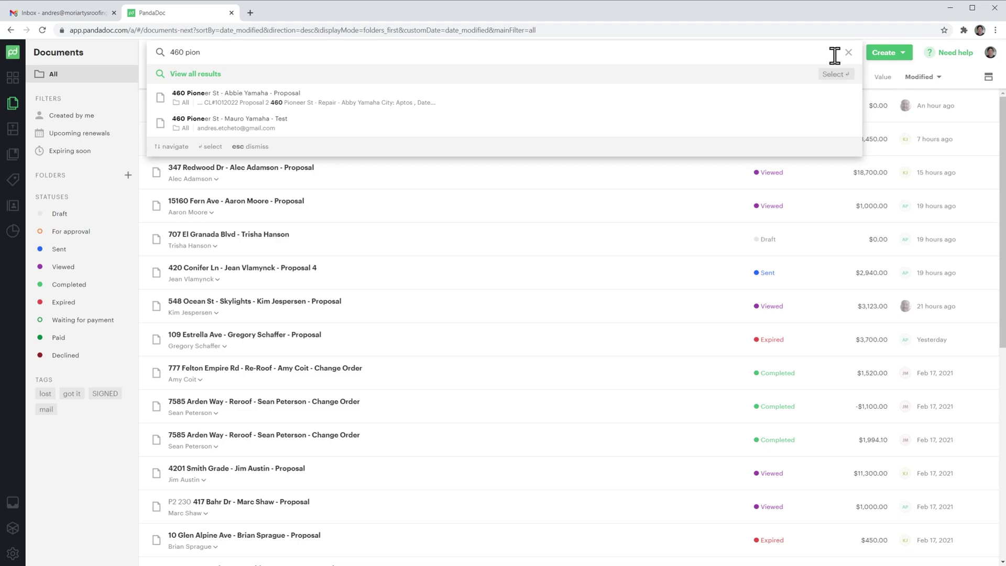
pyautogui.click(349, 103)
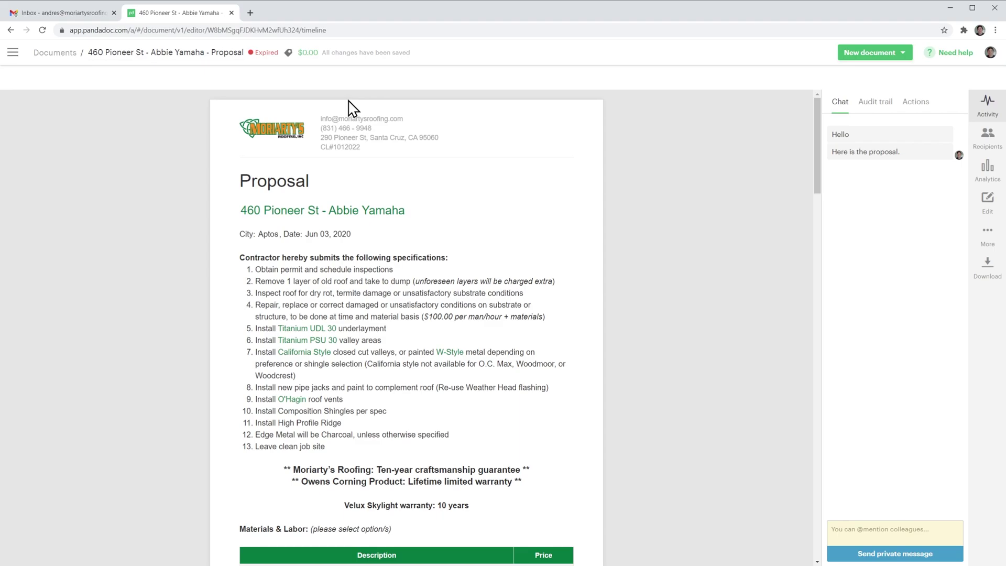
# Convert the proposal to a template and clear the Max Cool row's 15000 price.
pyautogui.click(985, 236)
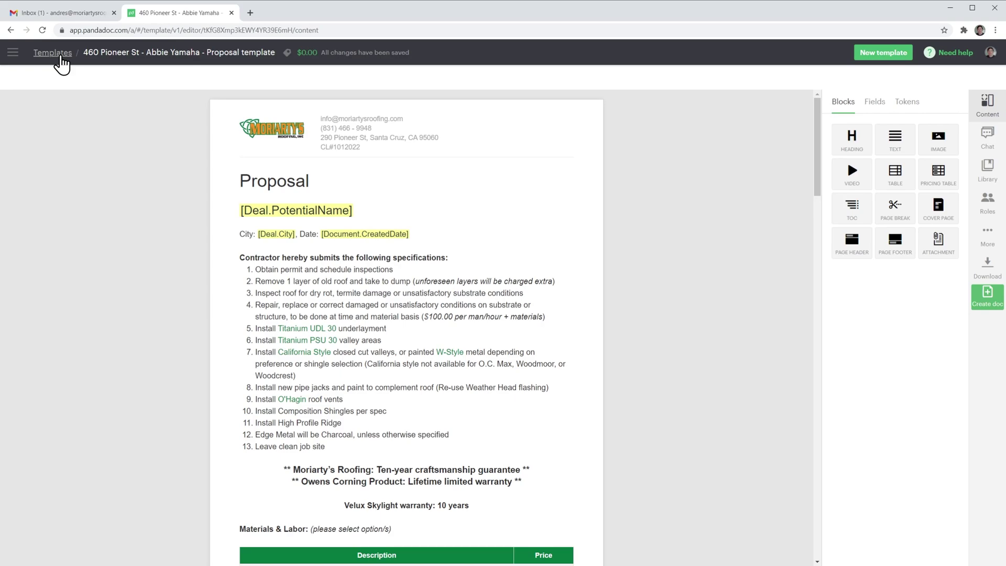
pyautogui.scroll(-4, 346, 307)
pyautogui.scroll(-4, 346, 307)
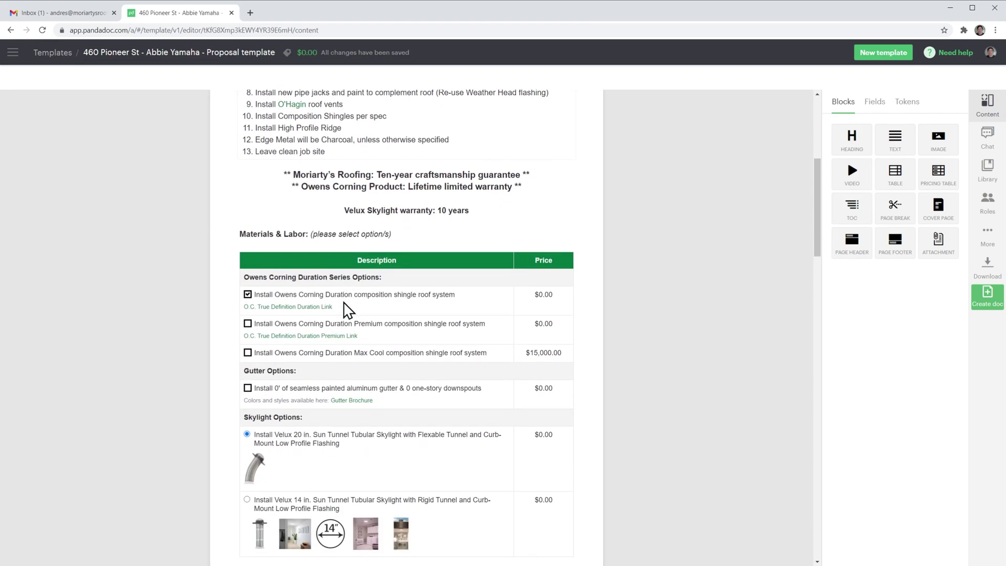
pyautogui.moveTo(539, 353)
pyautogui.click(539, 352)
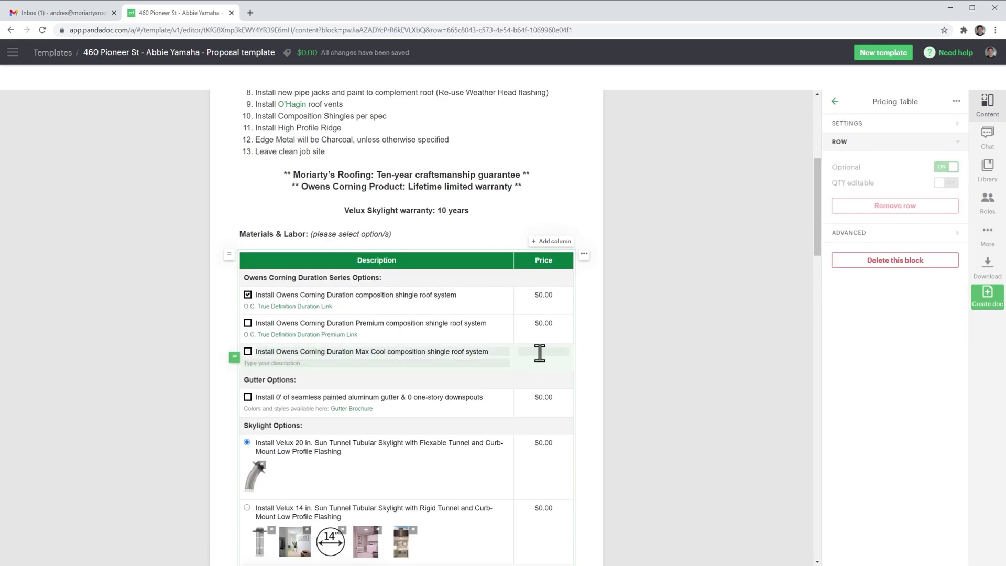
pyautogui.hotkey('ctrl', 'a')
pyautogui.press('BackSpace')
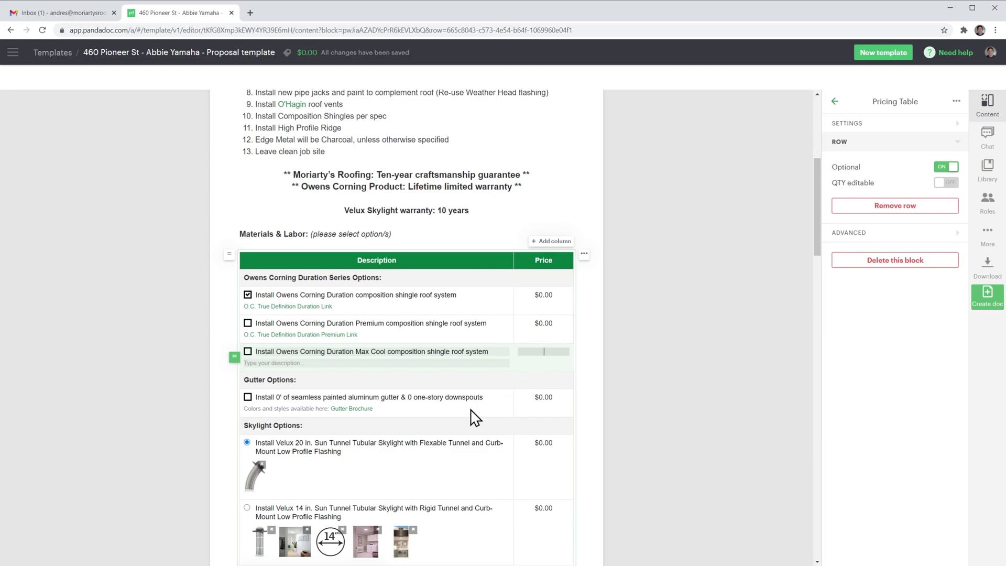
# Delete the 20 in. Velux skylight row and show the signer roles.
pyautogui.click(431, 449)
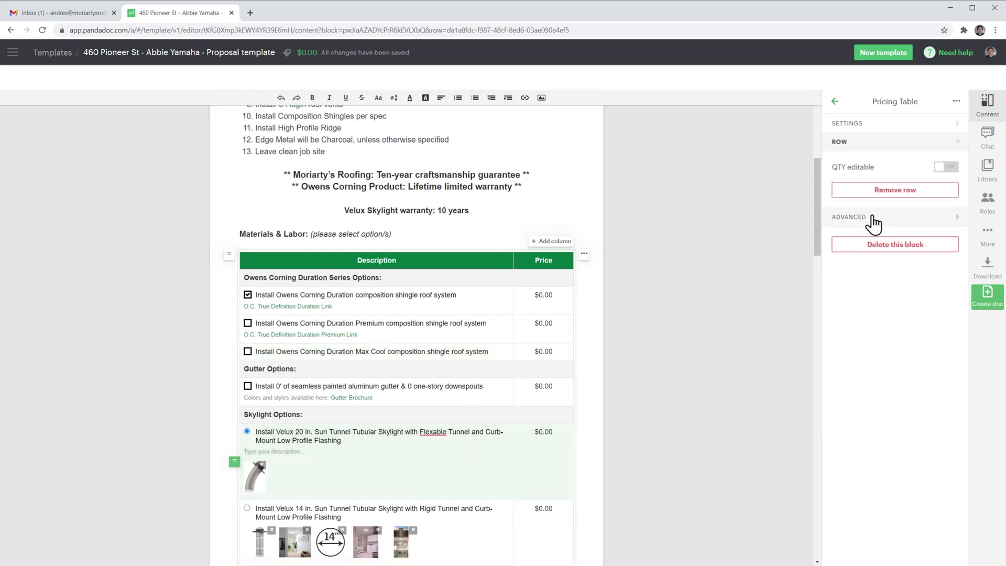
pyautogui.click(896, 190)
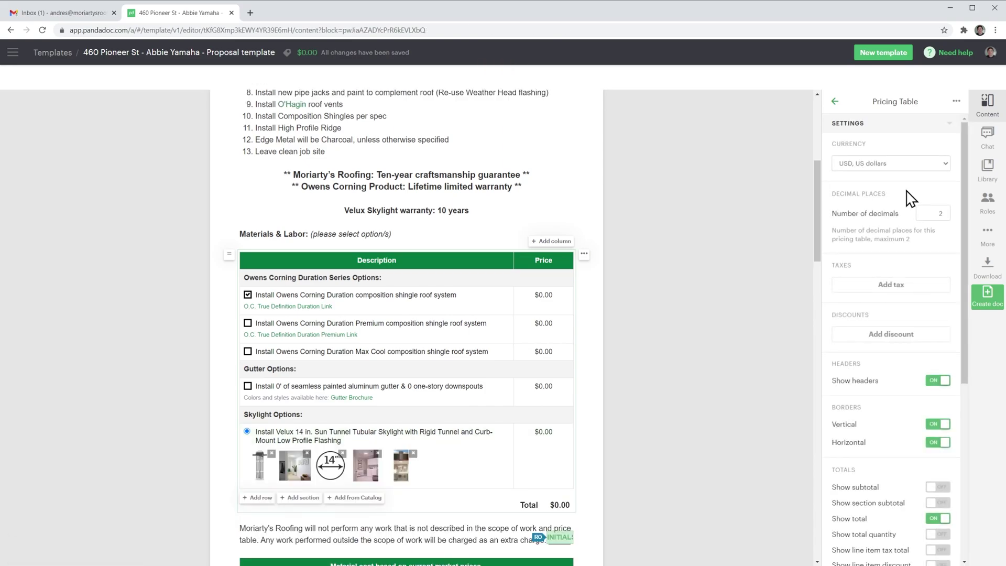
pyautogui.click(986, 201)
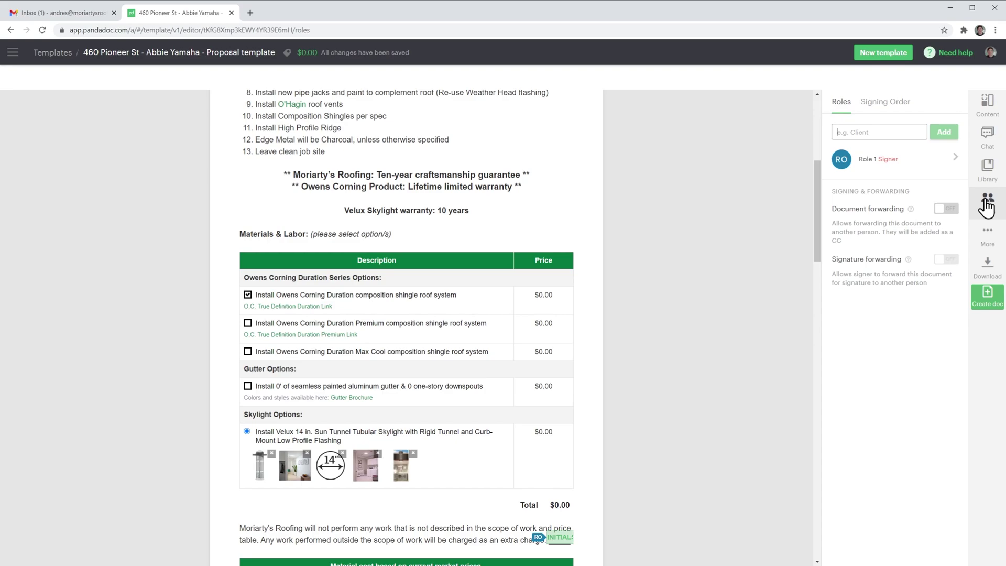
# Rename the signer role 'Role 1' to 'Client'.
pyautogui.click(897, 165)
pyautogui.click(896, 133)
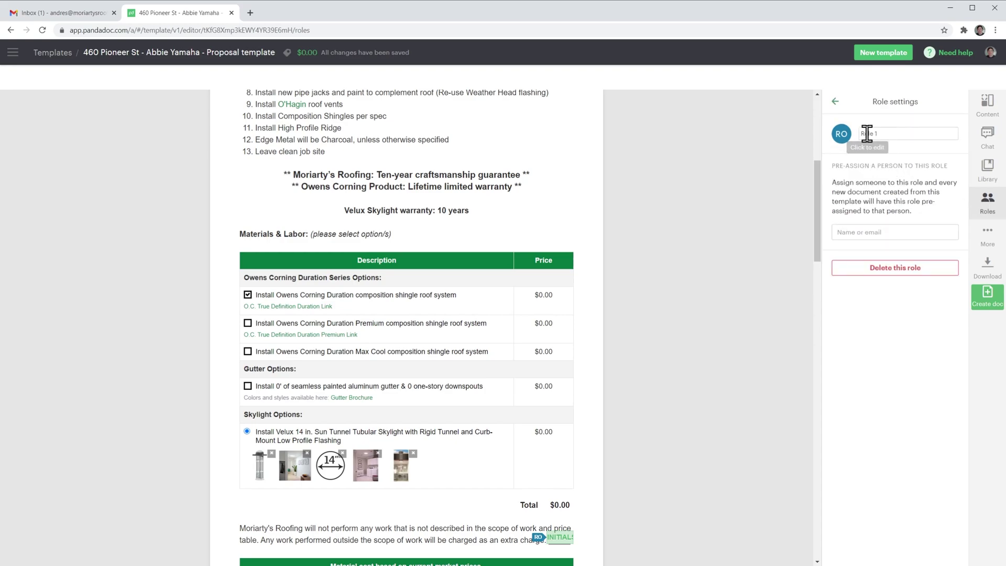
pyautogui.write('Client')
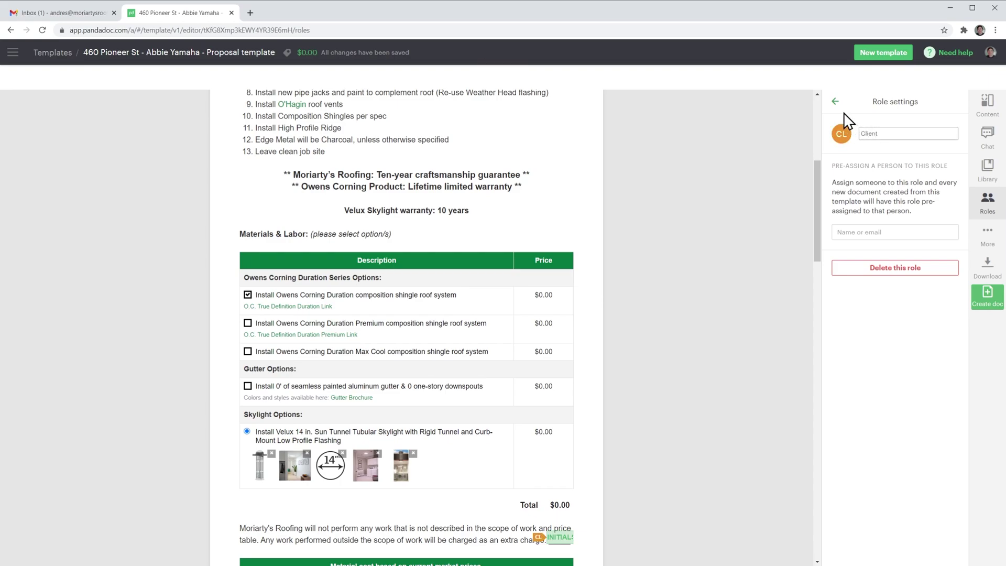
pyautogui.click(836, 102)
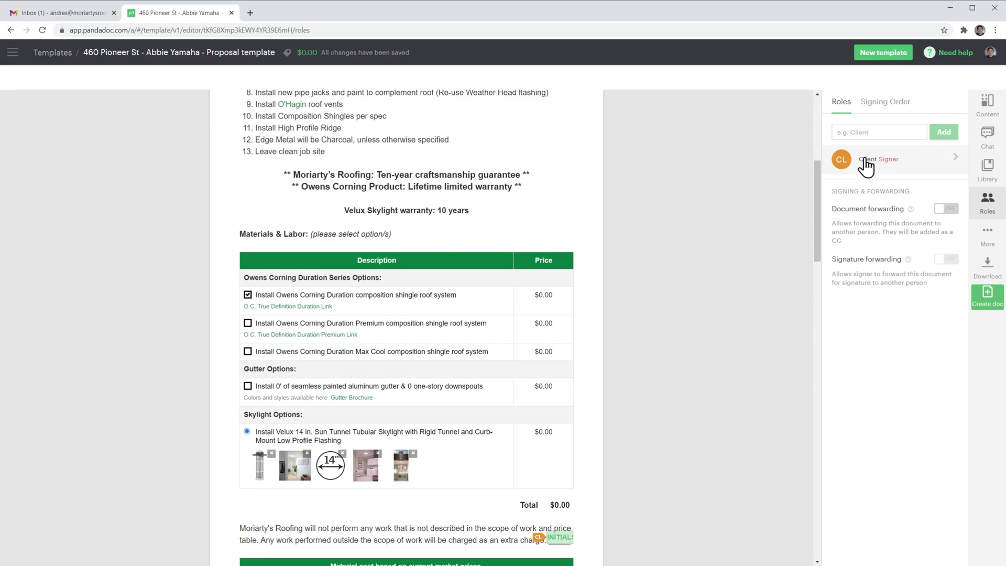
# Rename the template to 'Composition template'.
pyautogui.click(210, 52)
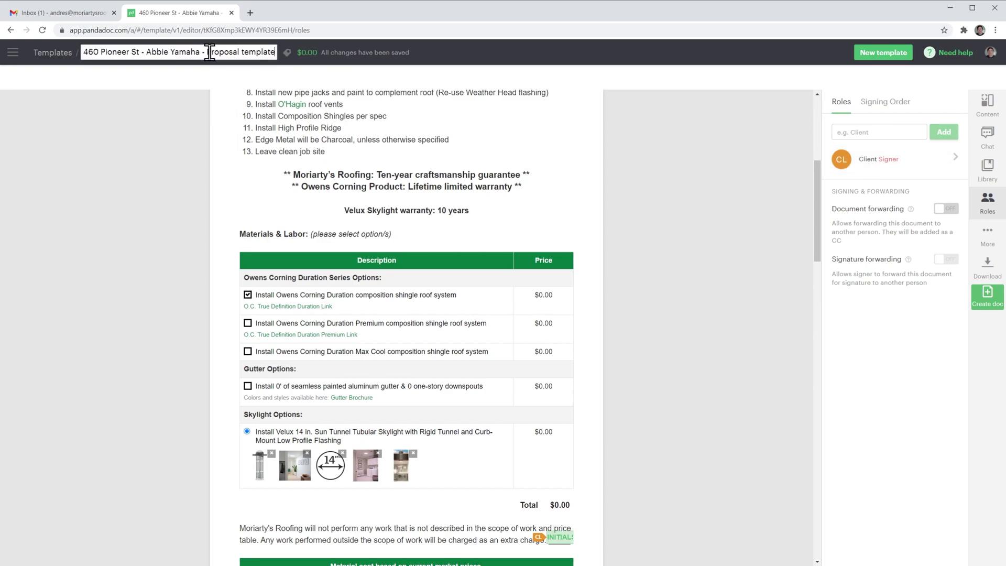
pyautogui.tripleClick(211, 52)
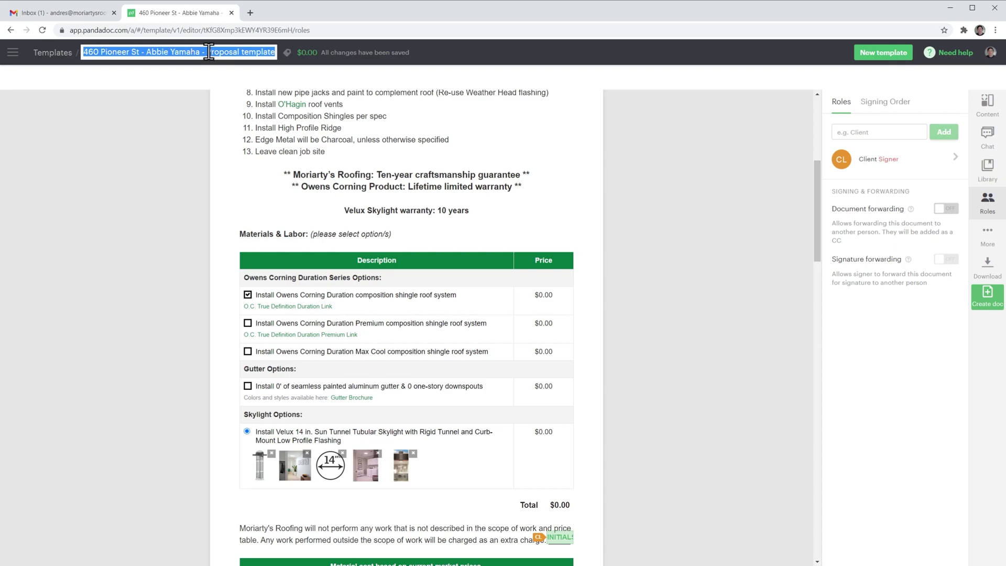
pyautogui.write('Composition template')
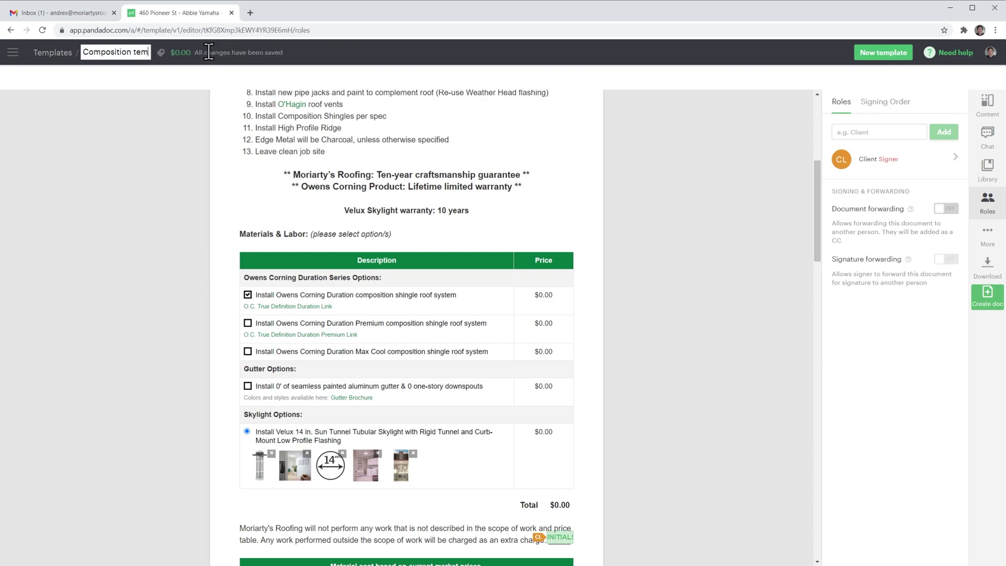
pyautogui.click(161, 124)
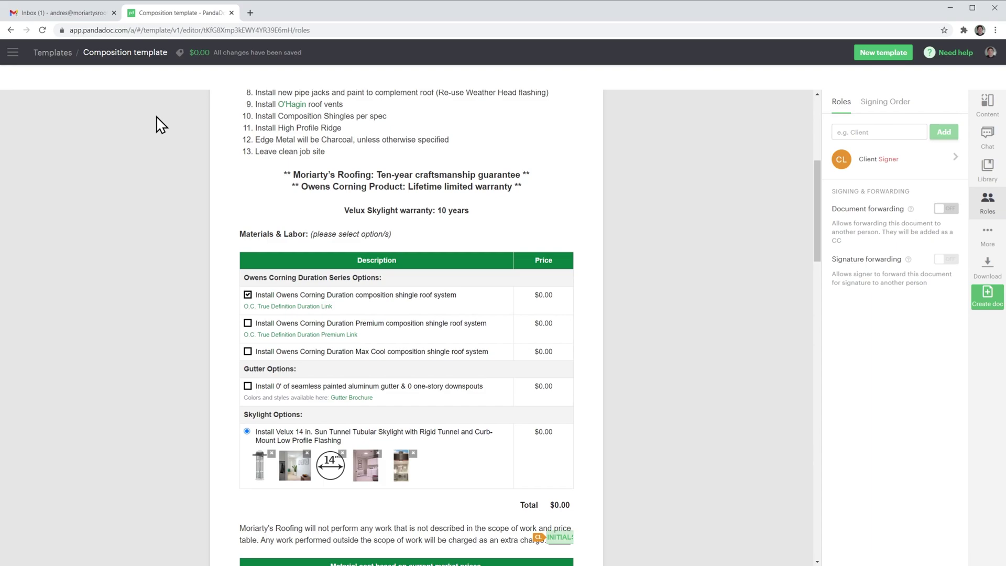
# From the templates list, create a new blank template via Create > Template.
pyautogui.click(53, 52)
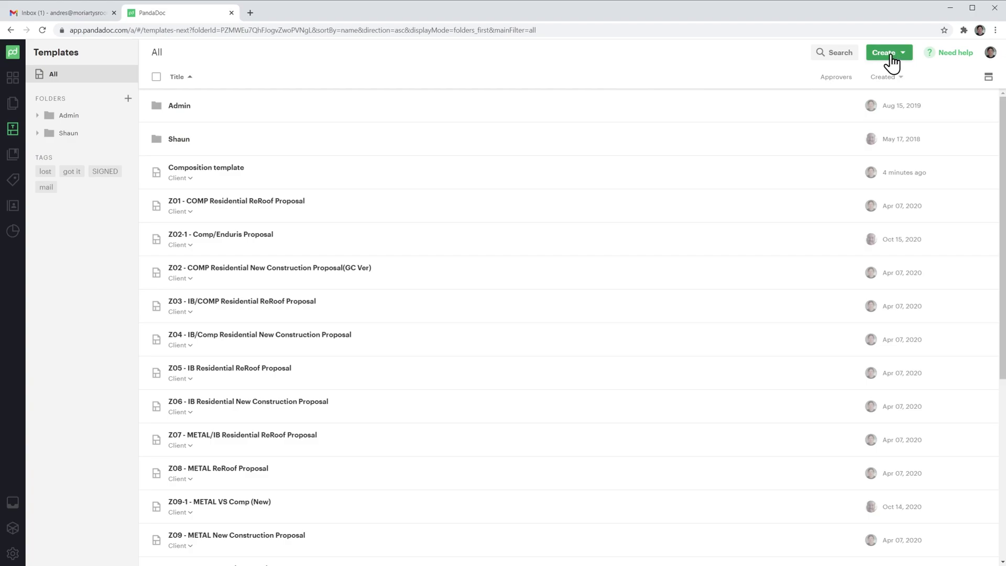
pyautogui.click(892, 54)
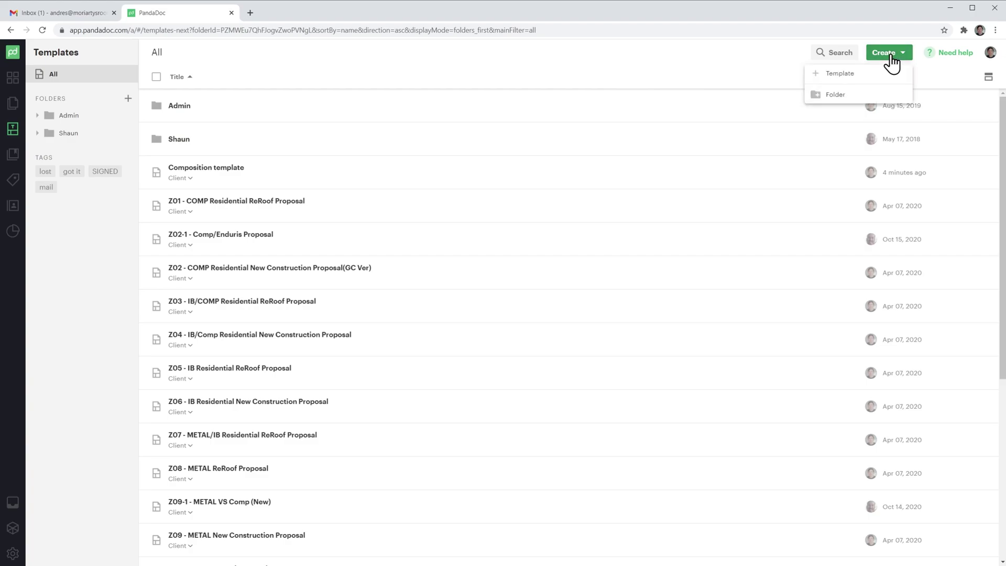
pyautogui.click(839, 74)
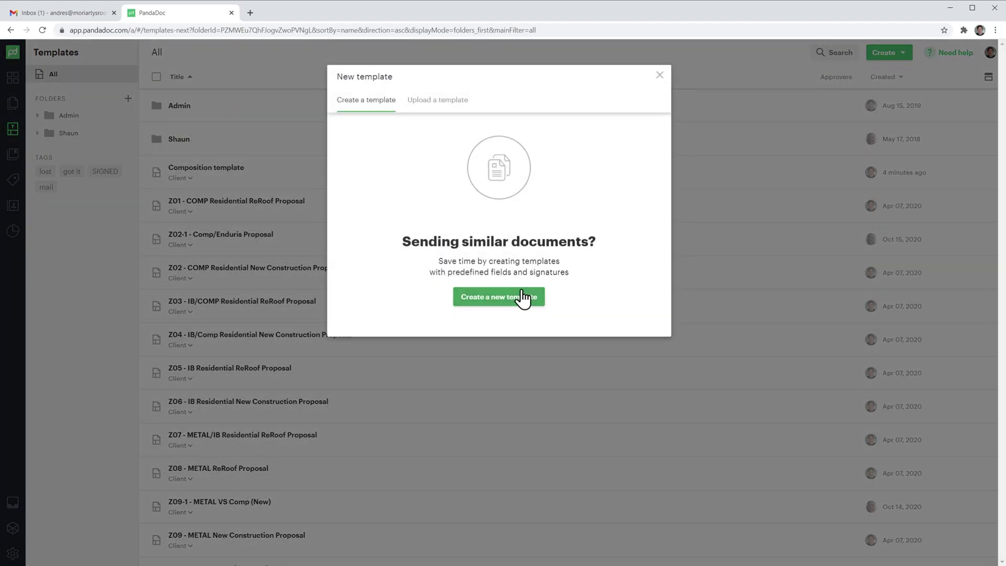
pyautogui.click(516, 299)
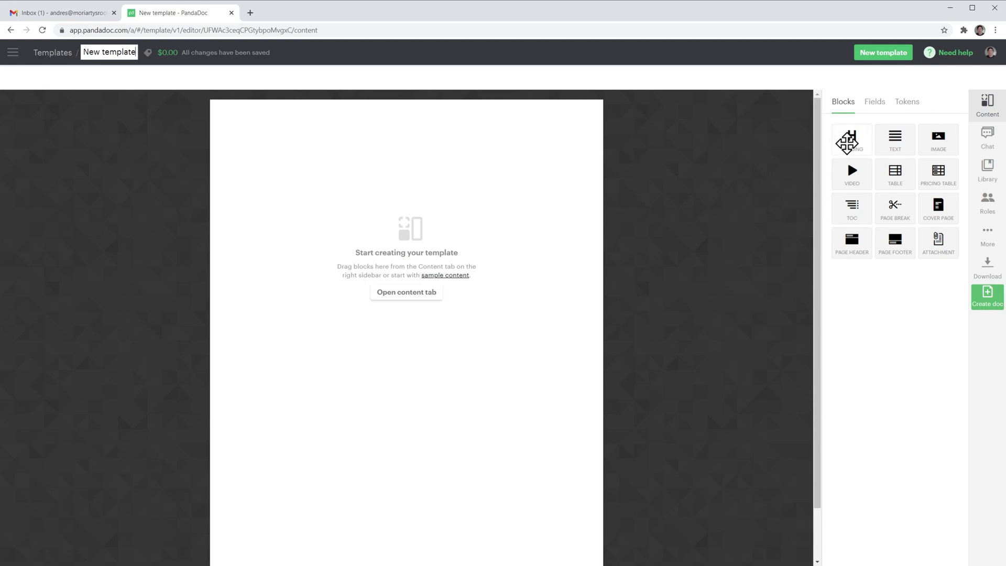
# Add a Proposal heading, the 2021 SOW top part and the 2021 signature area.
pyautogui.moveTo(851, 137); pyautogui.dragTo(404, 166)
pyautogui.write('Proposal')
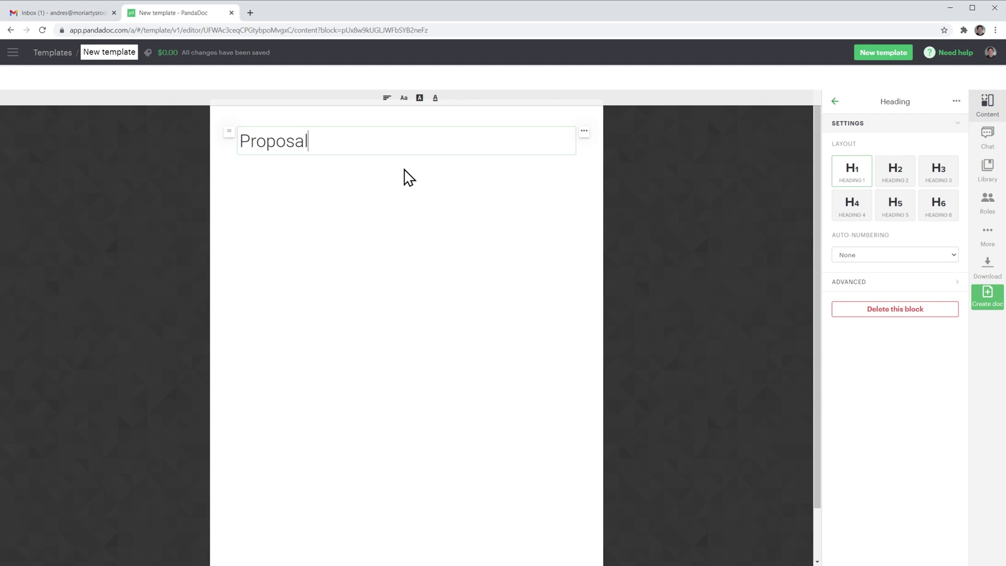
pyautogui.click(988, 169)
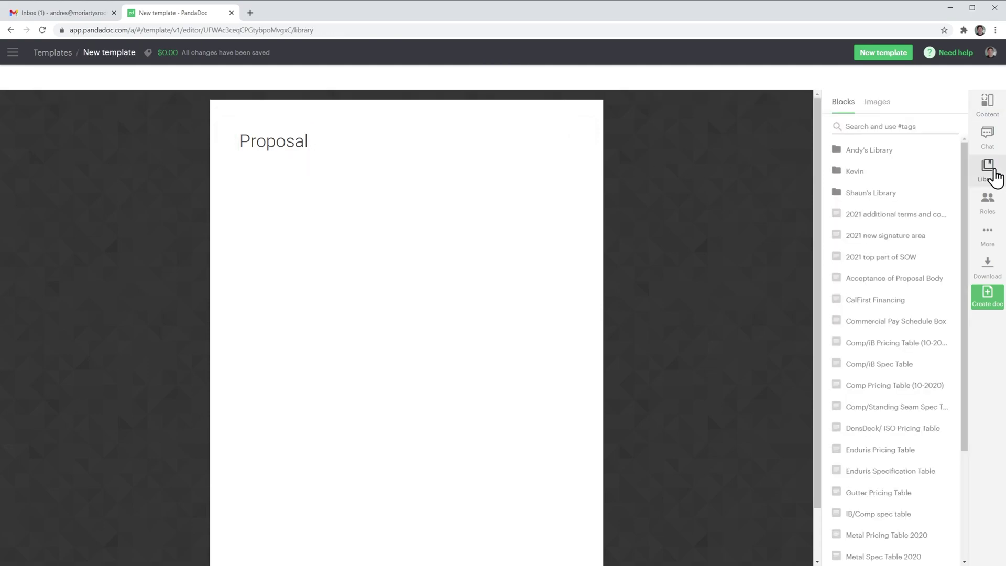
pyautogui.moveTo(880, 260); pyautogui.dragTo(381, 209)
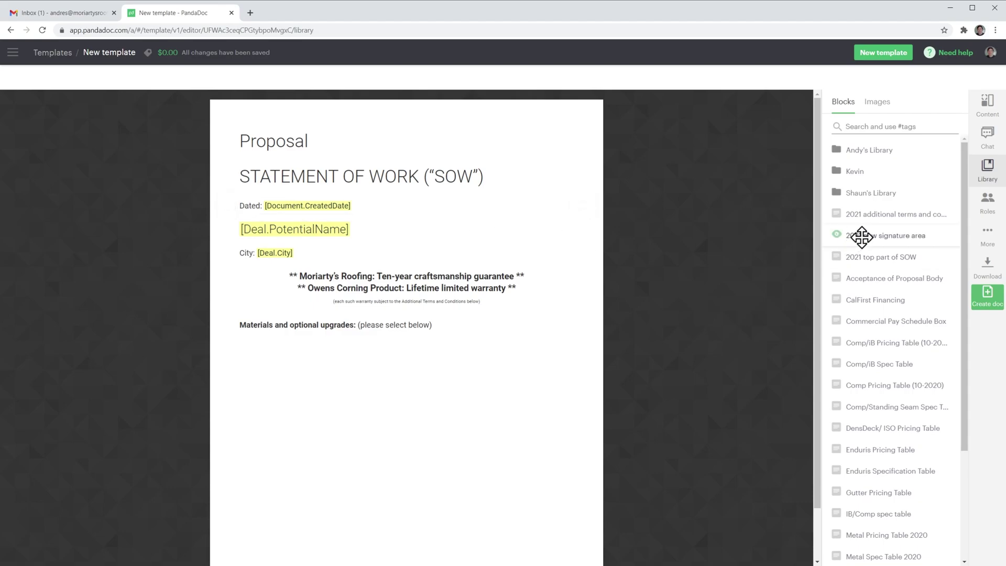
pyautogui.moveTo(885, 235); pyautogui.dragTo(329, 412)
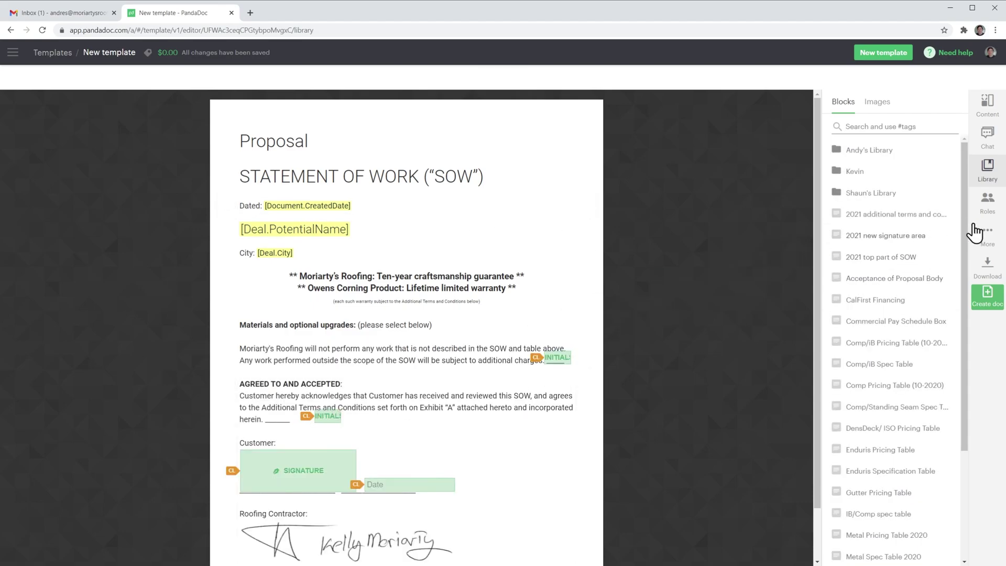
# Rename the template to 'Proposal 2021' and return to the templates list.
pyautogui.click(988, 200)
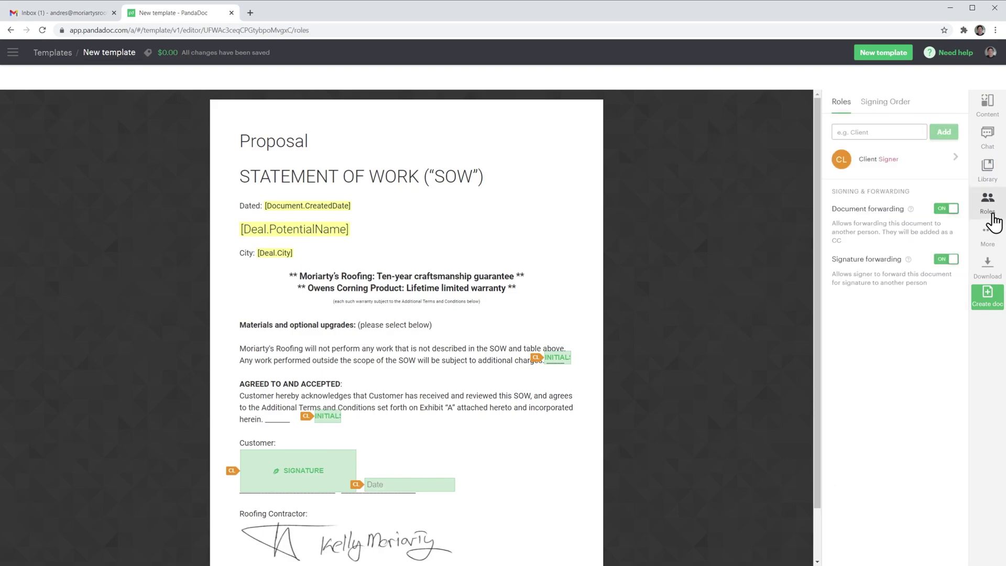
pyautogui.click(118, 52)
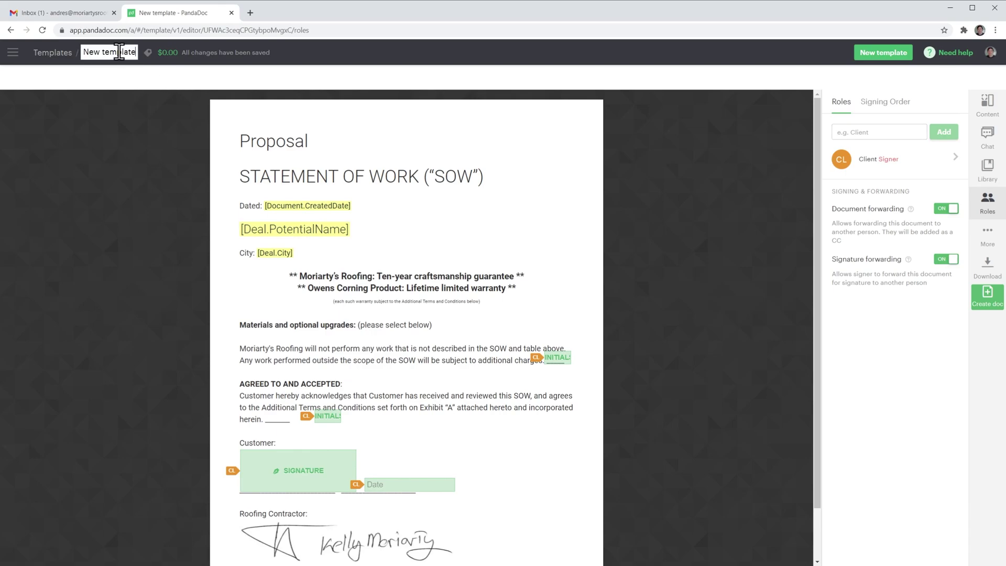
pyautogui.hotkey('ctrl', 'a')
pyautogui.write('Proposal')
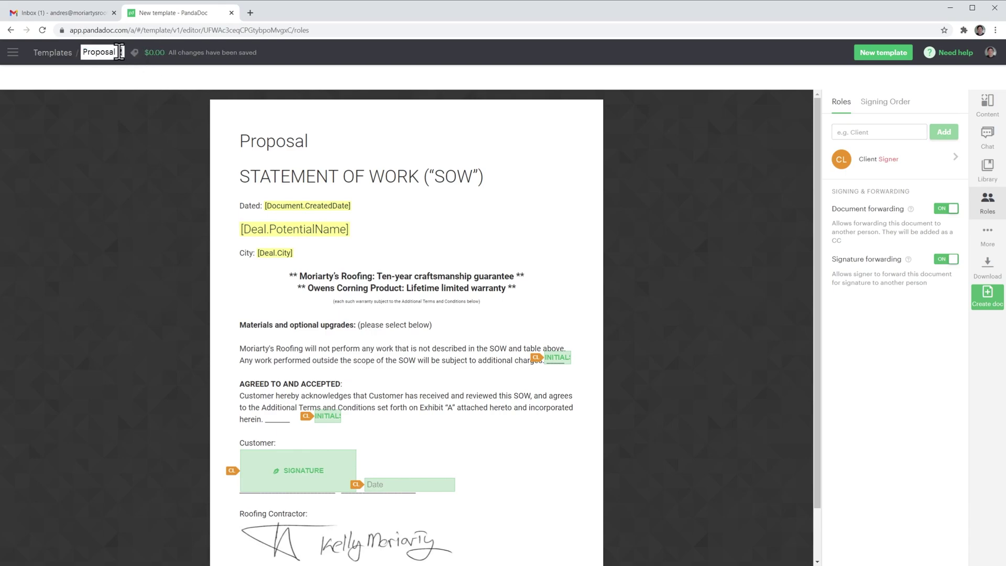
pyautogui.write(' 2021')
pyautogui.press('Return')
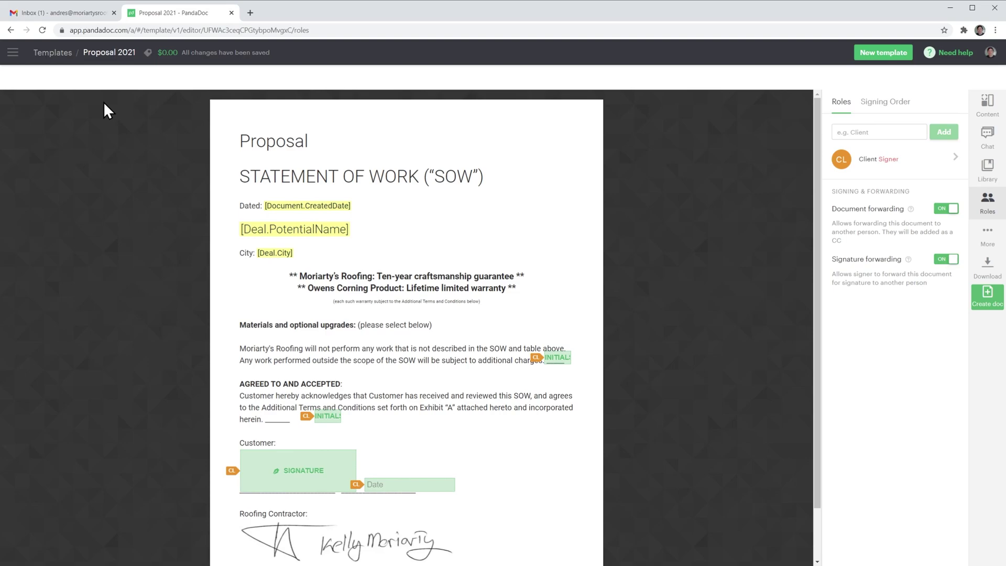
pyautogui.click(52, 52)
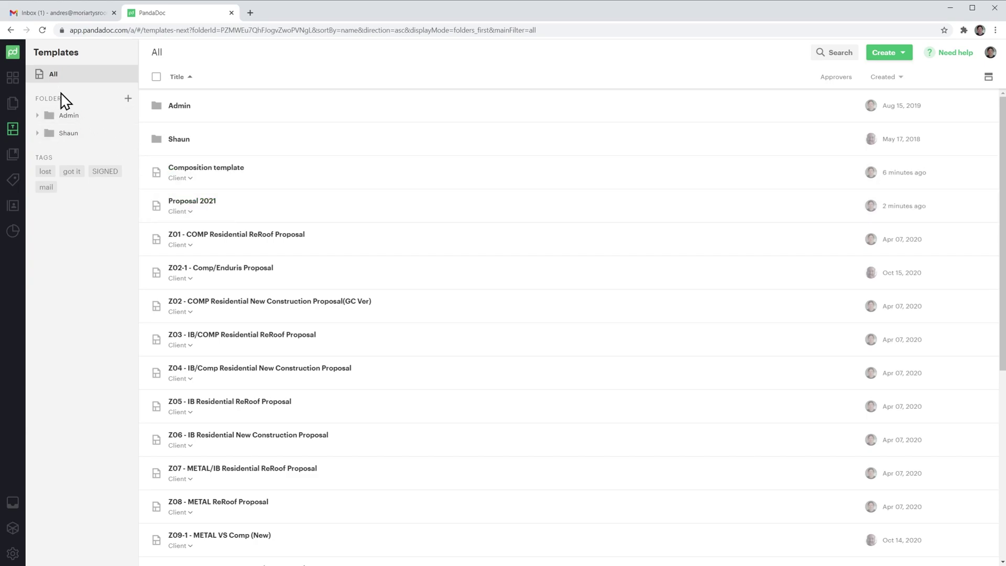
# From the Dashboard, start a new document based on Composition template.
pyautogui.click(13, 77)
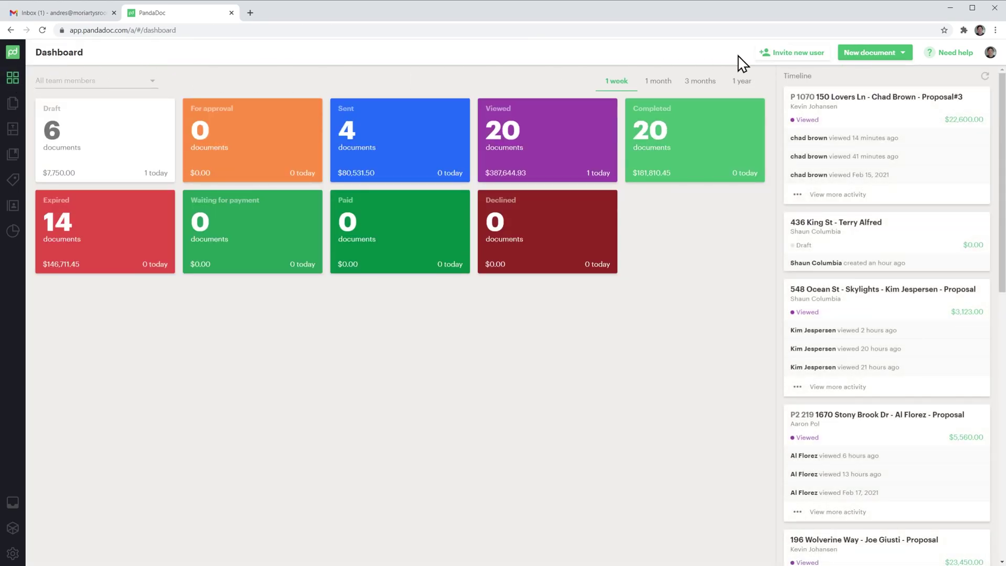
pyautogui.click(869, 52)
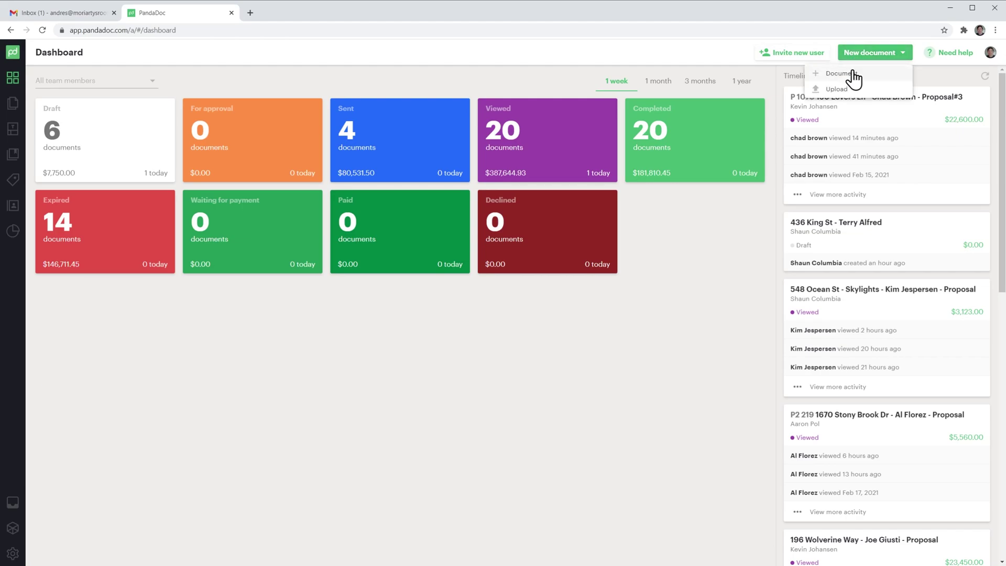
pyautogui.click(841, 73)
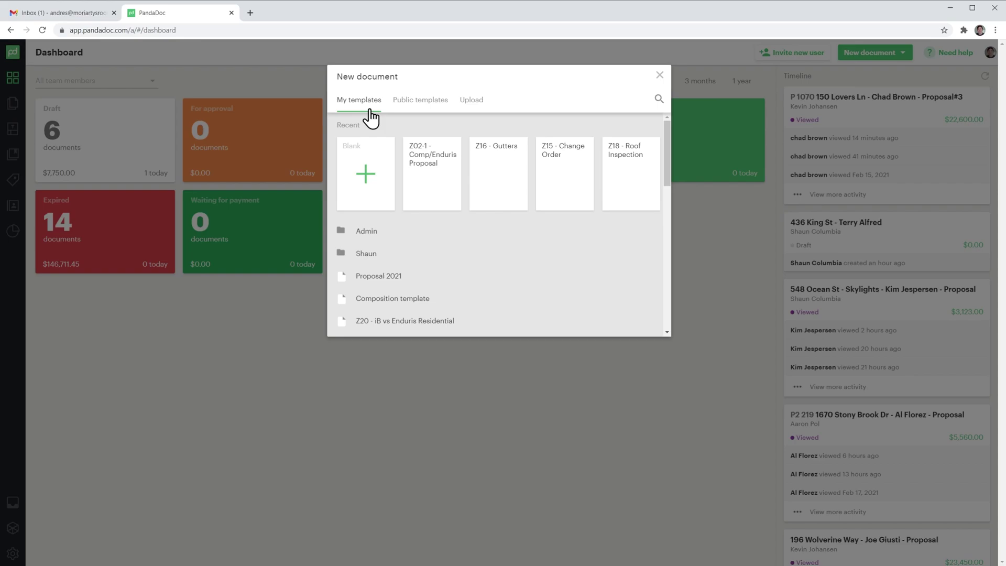
pyautogui.click(392, 299)
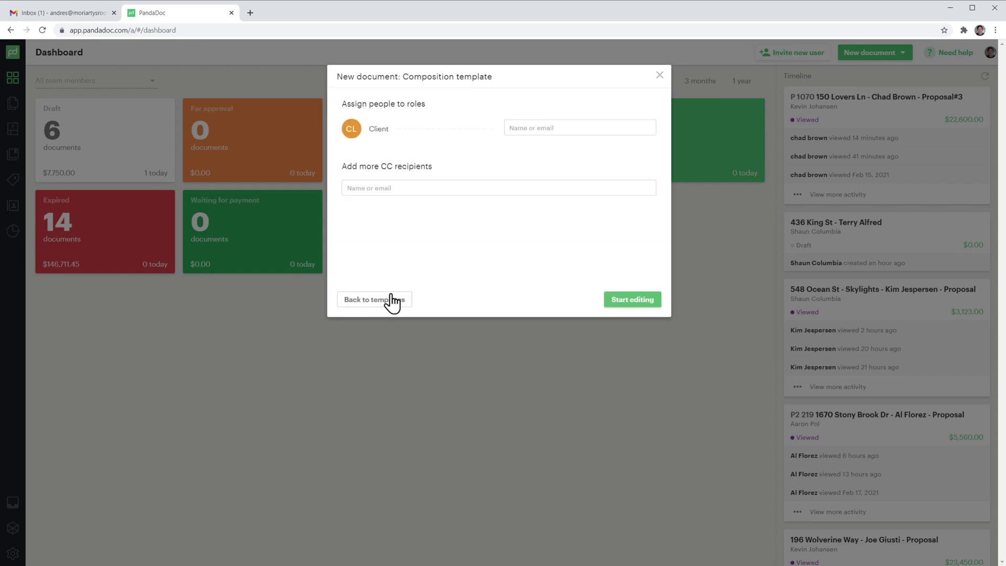
# Assign a contact to the Client role and start editing the document.
pyautogui.click(542, 128)
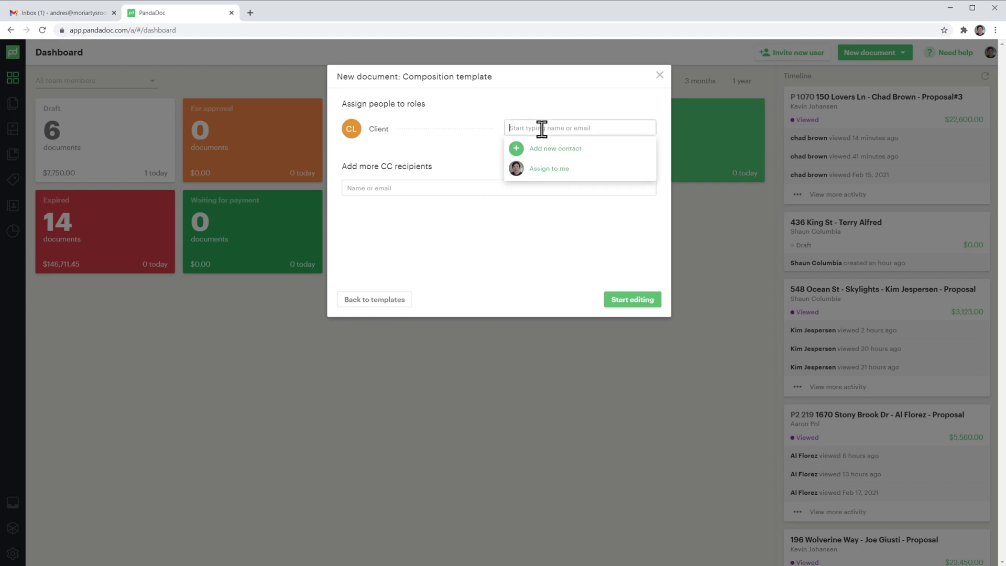
pyautogui.click(547, 150)
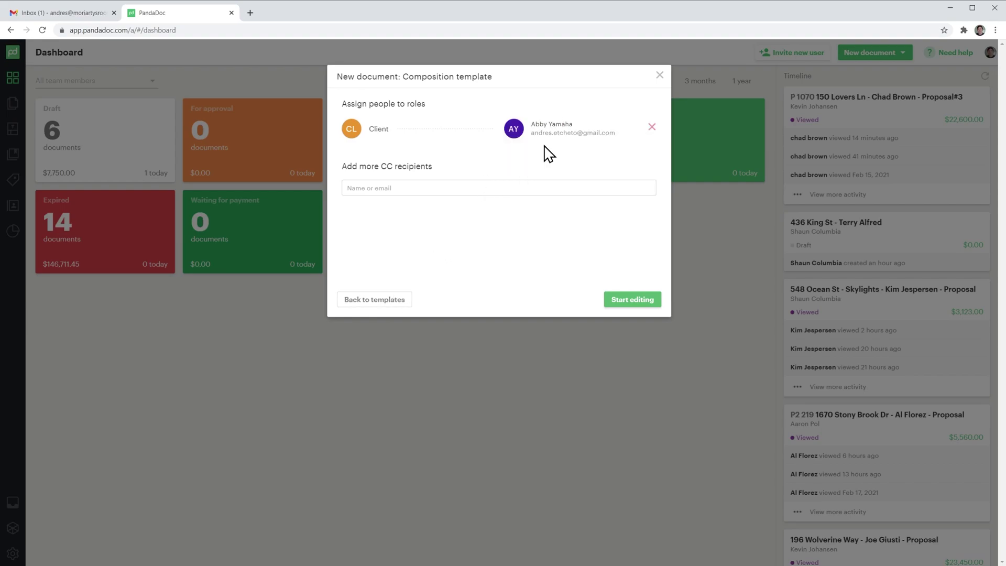
pyautogui.click(621, 301)
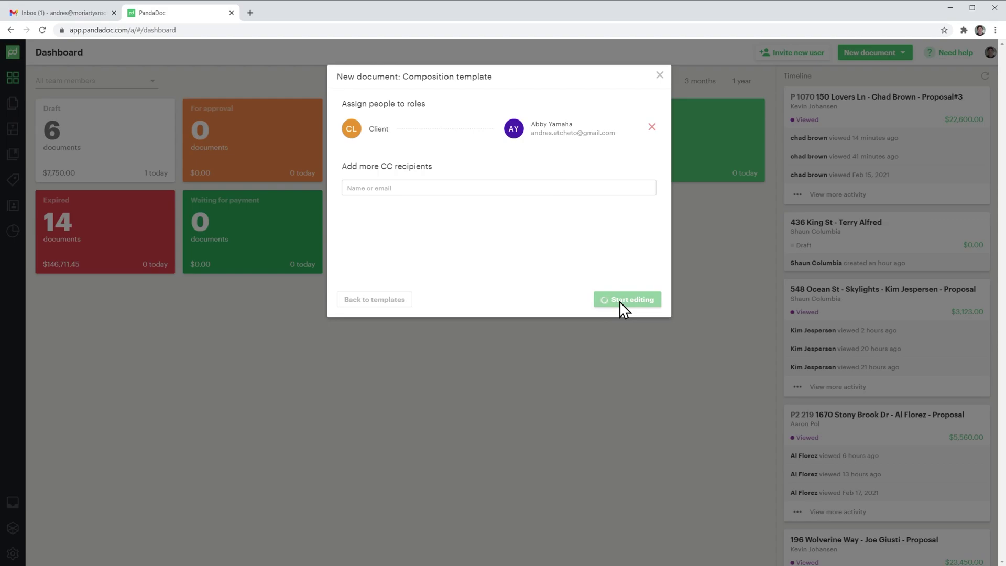